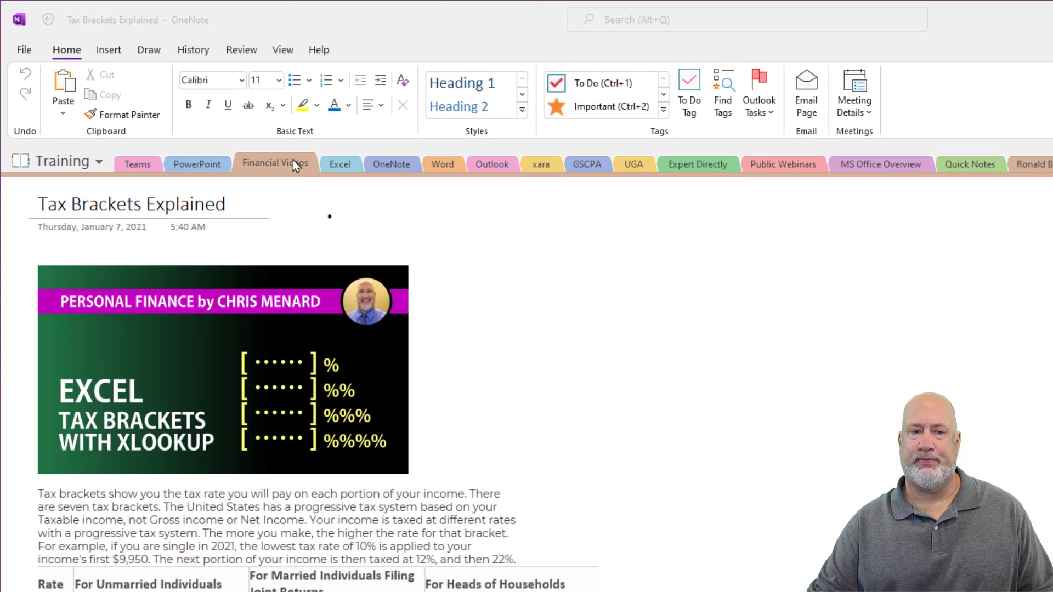
Open Password Protection for the Financial Videos section from its tab's context menu.
right_click(309, 171)
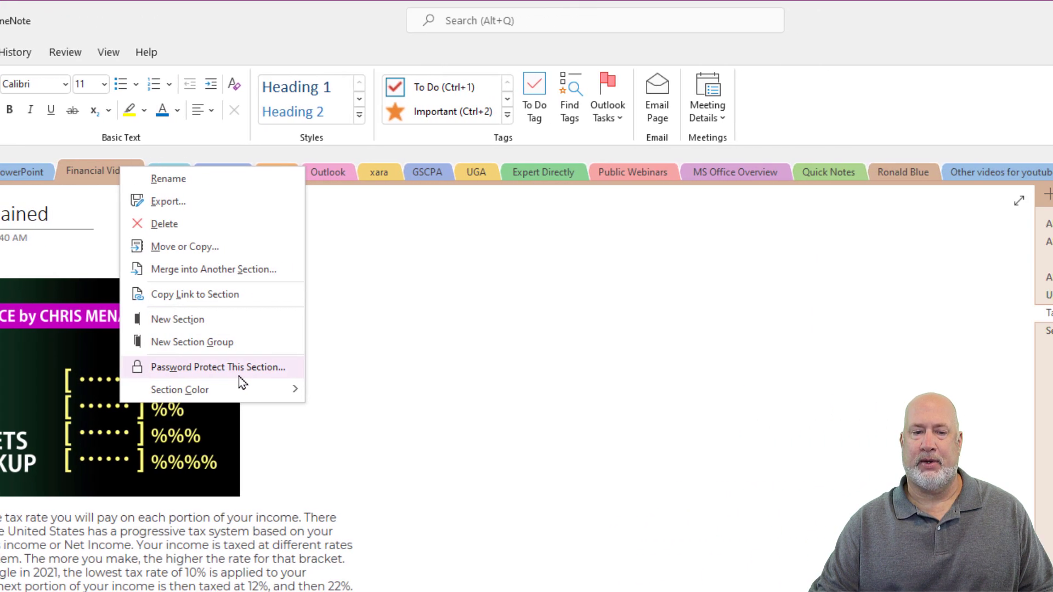
left_click(218, 366)
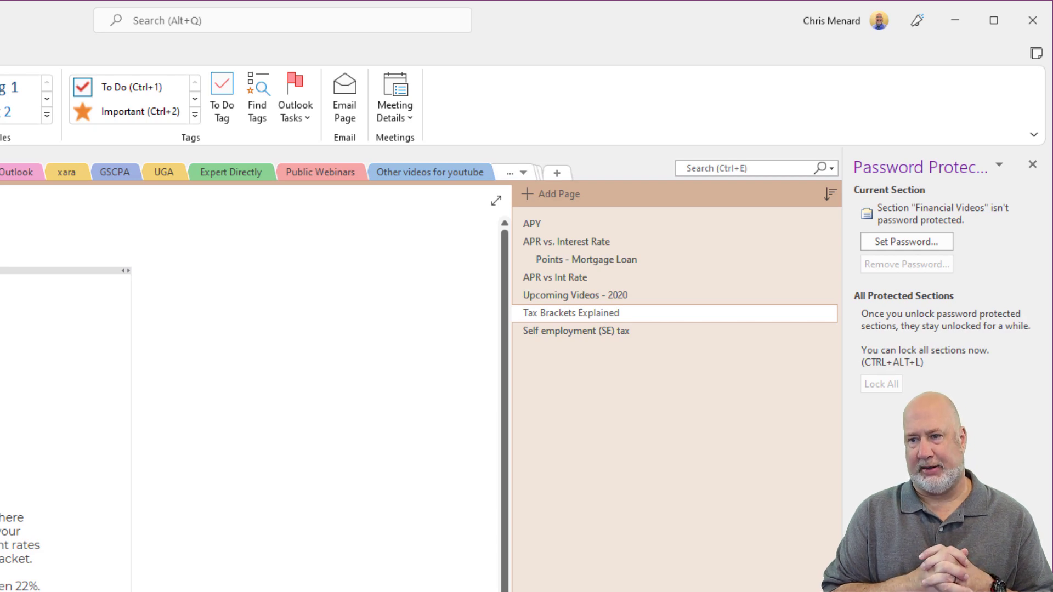
Start the Set Password dialog for the Financial Videos section.
left_click(906, 242)
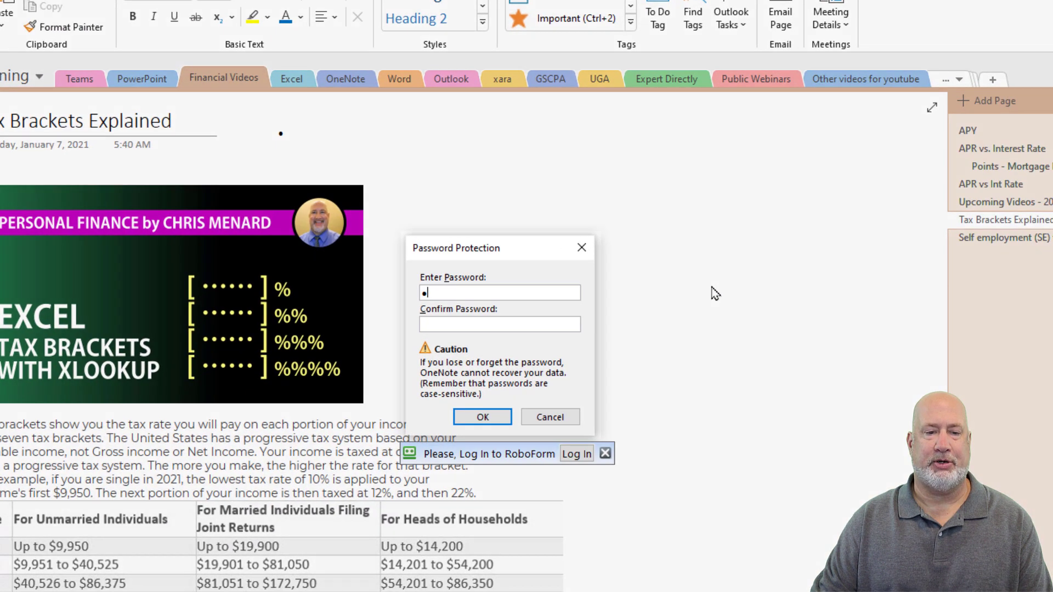
type("•••")
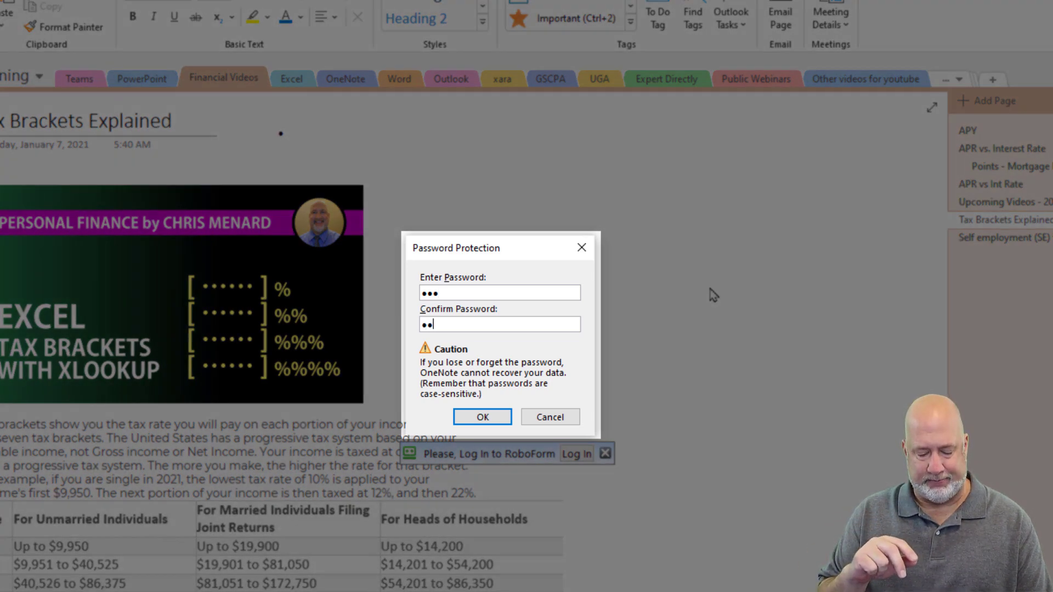
type("•")
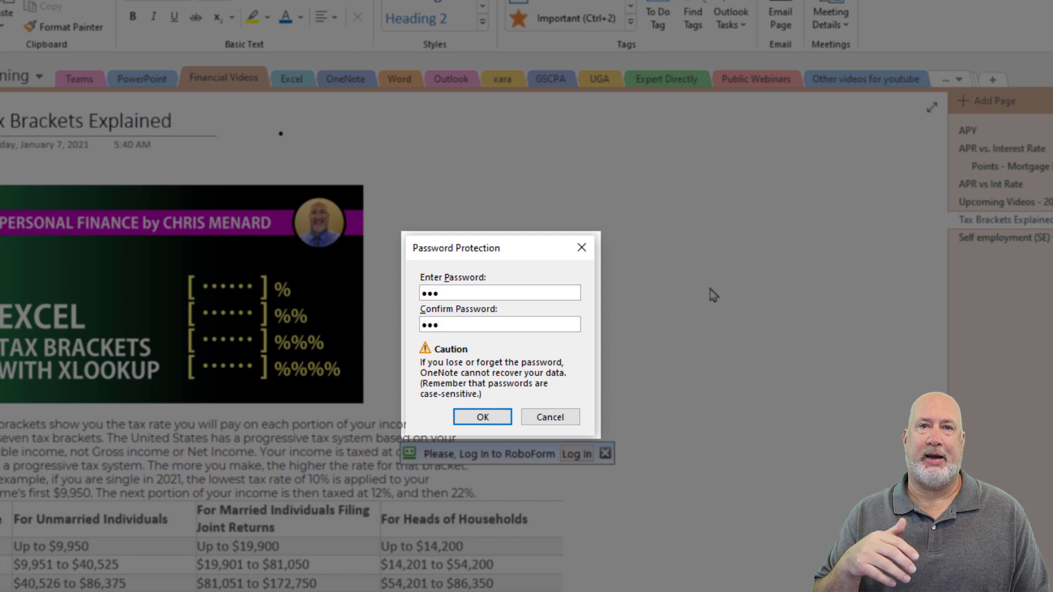
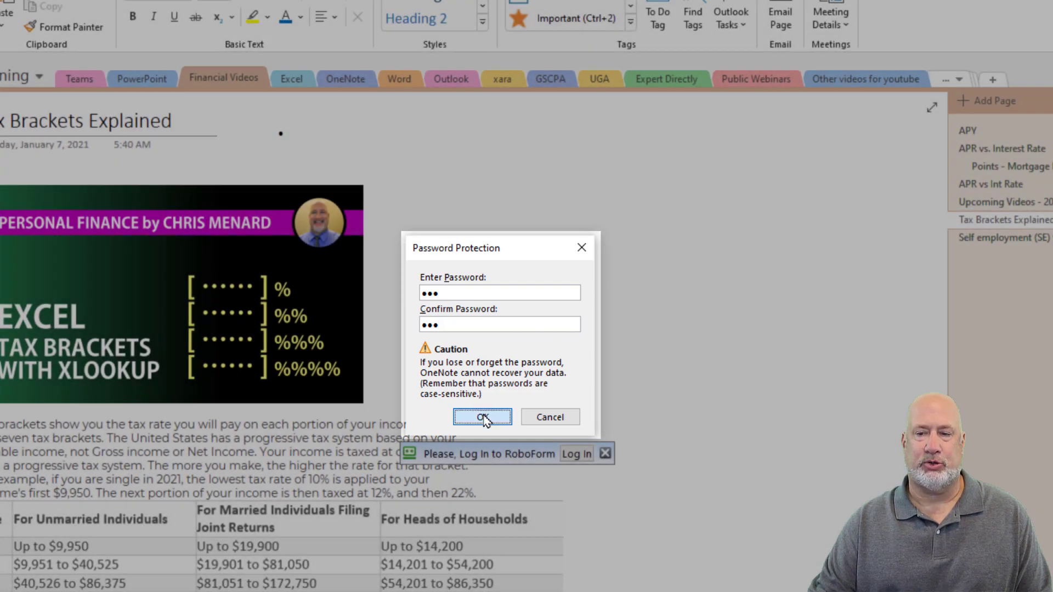
Confirm the new Financial Videos section password and close the Password Protection pane.
left_click(482, 416)
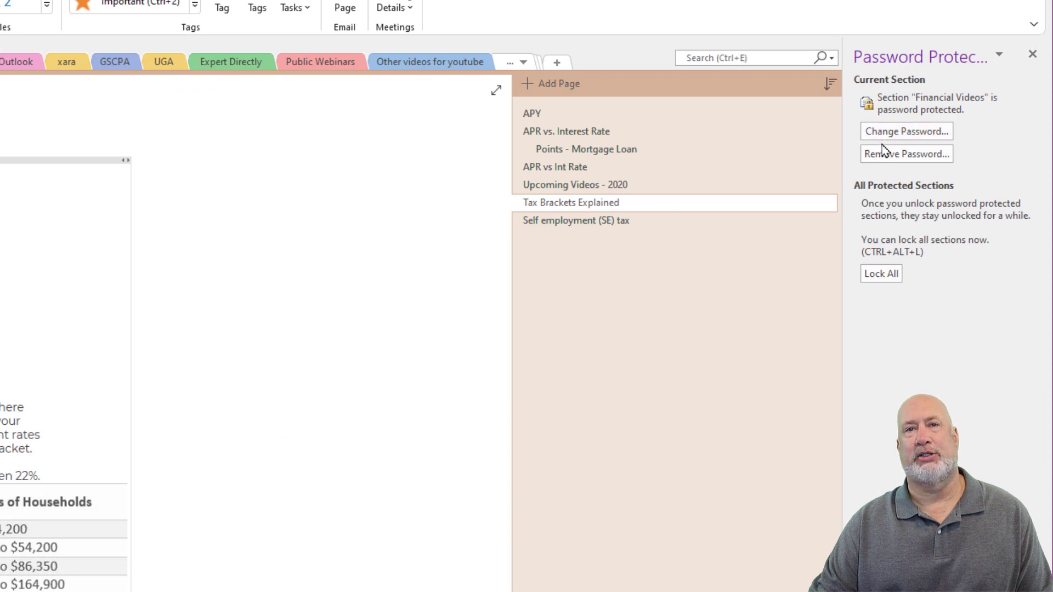
left_click(1033, 57)
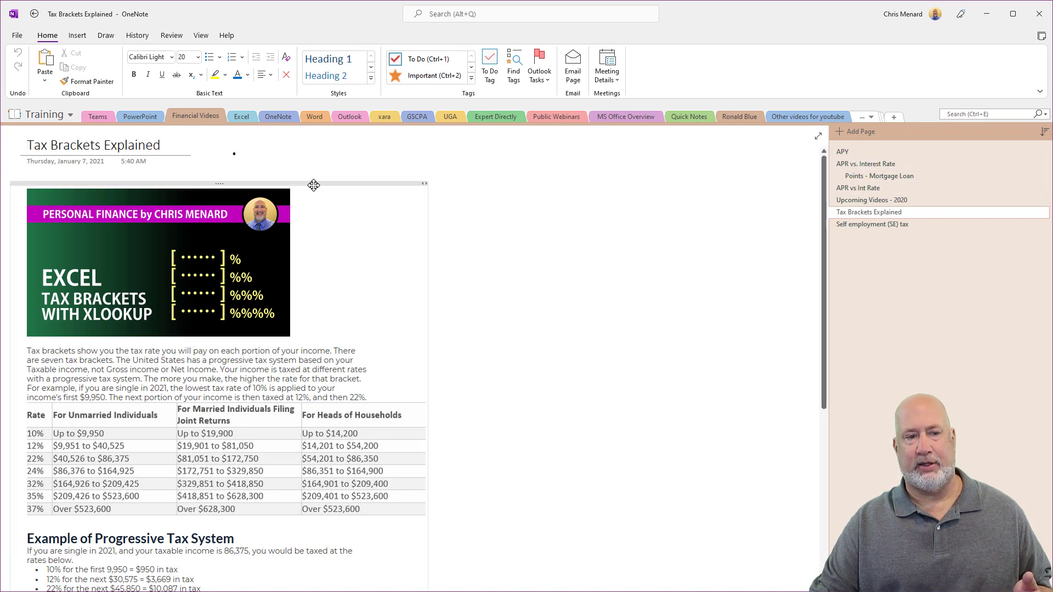
left_click(866, 163)
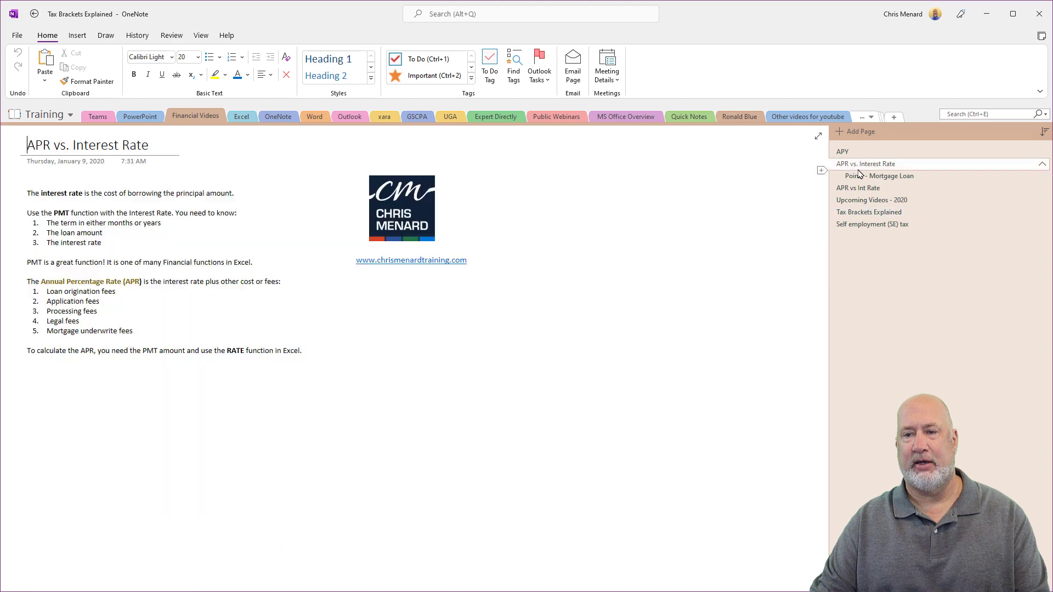
left_click(979, 114)
type("tax")
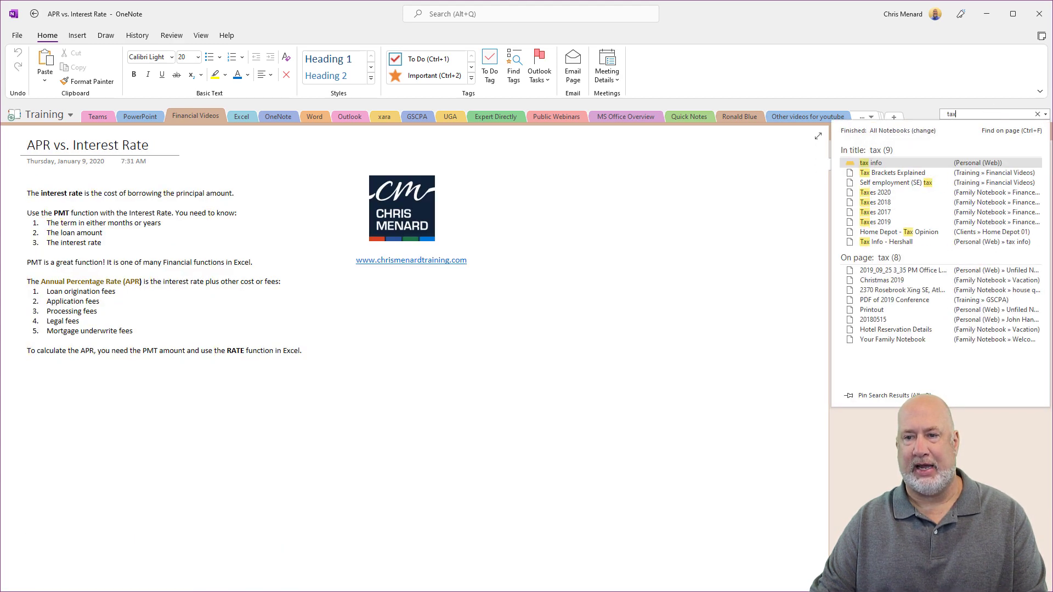
type(" bra")
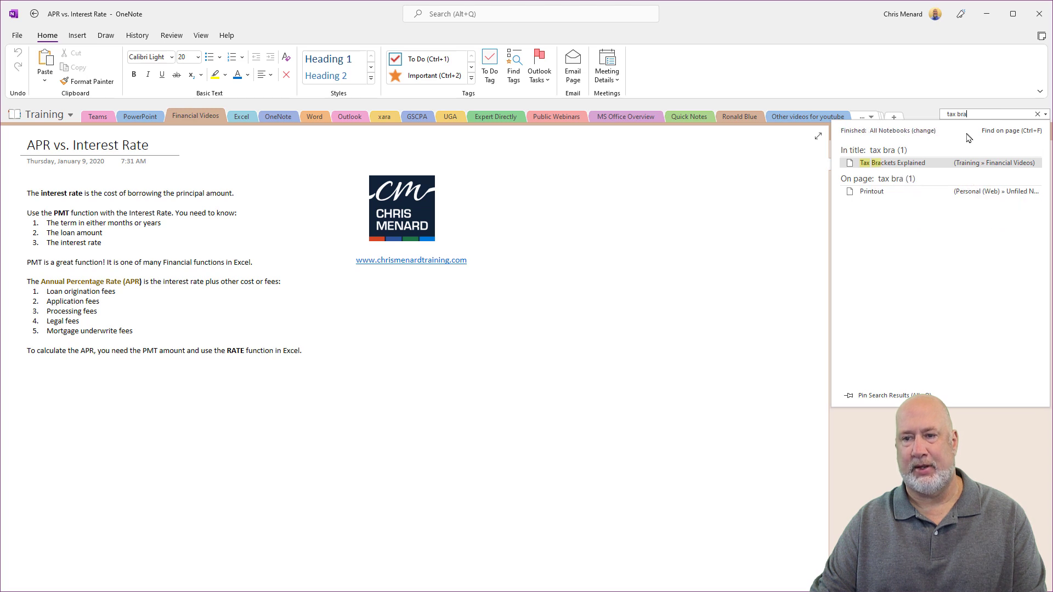
left_click(914, 164)
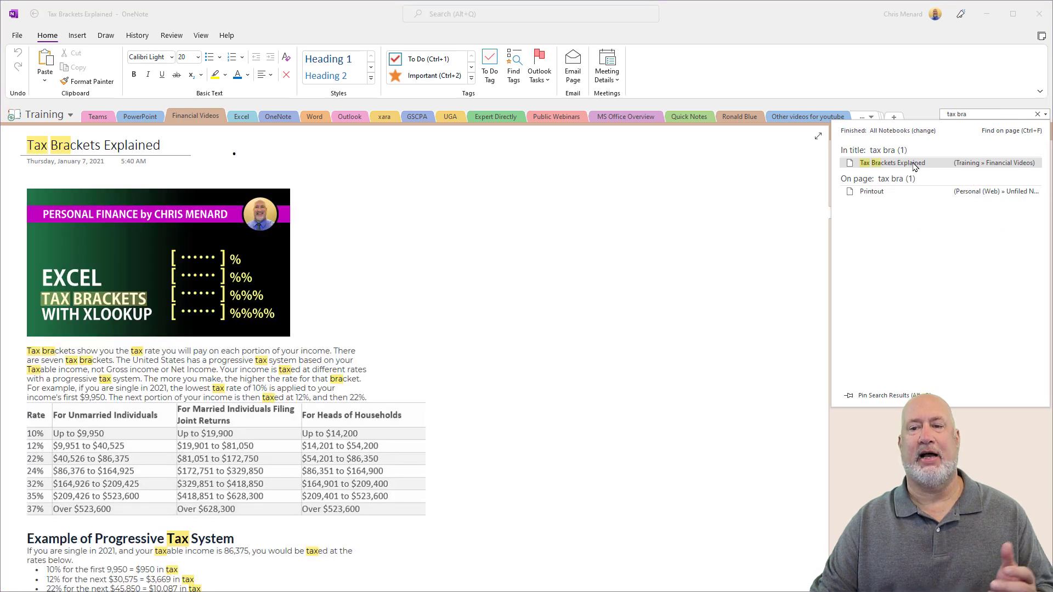
left_click(523, 235)
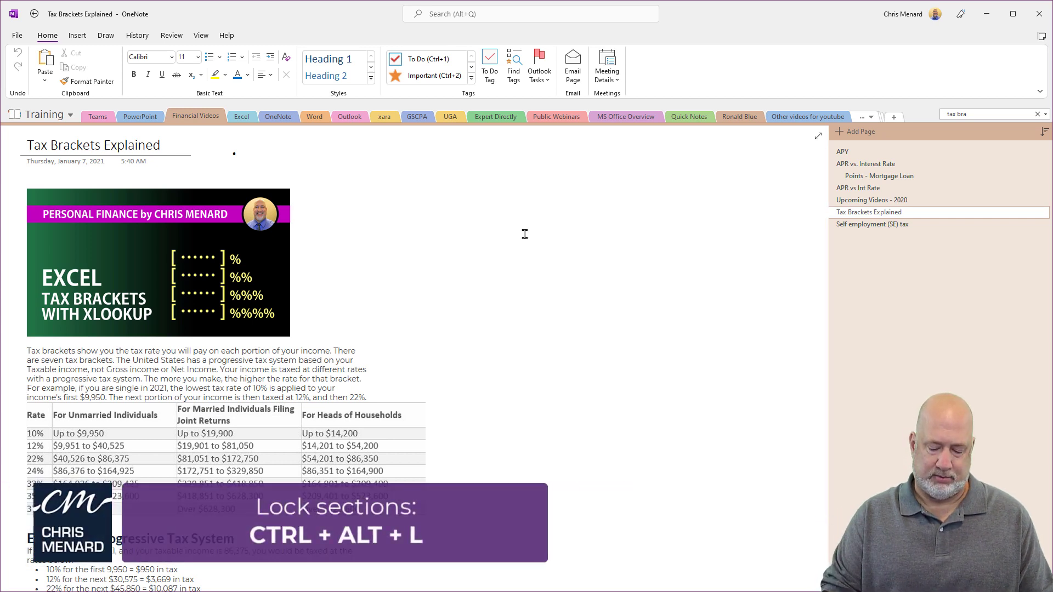
Lock all password-protected sections with Ctrl+Alt+L and rerun the 'tax bra' search.
key("ctrl+alt+l")
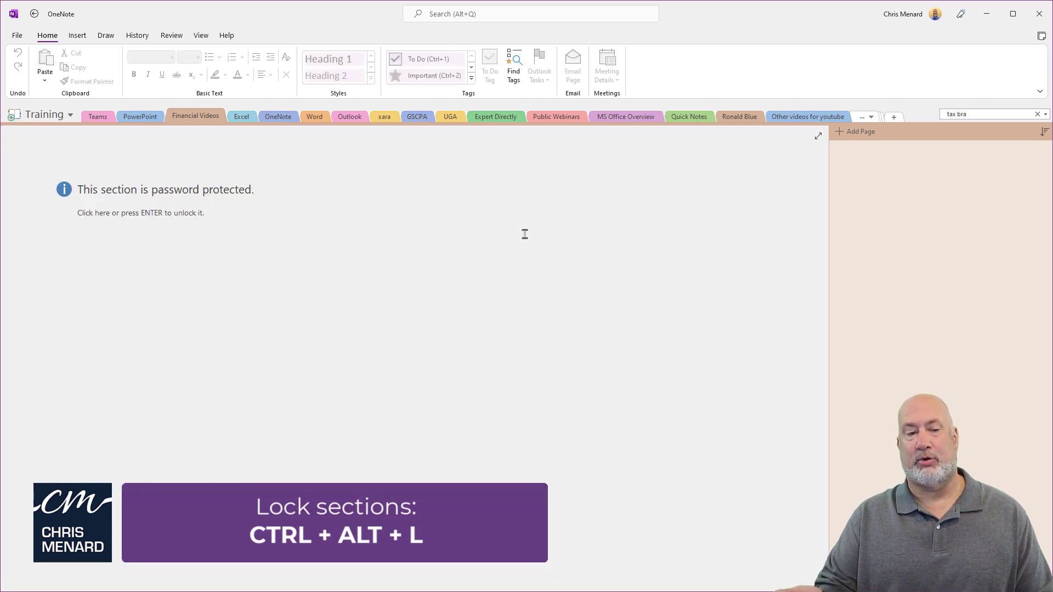
left_click(980, 113)
key("Return")
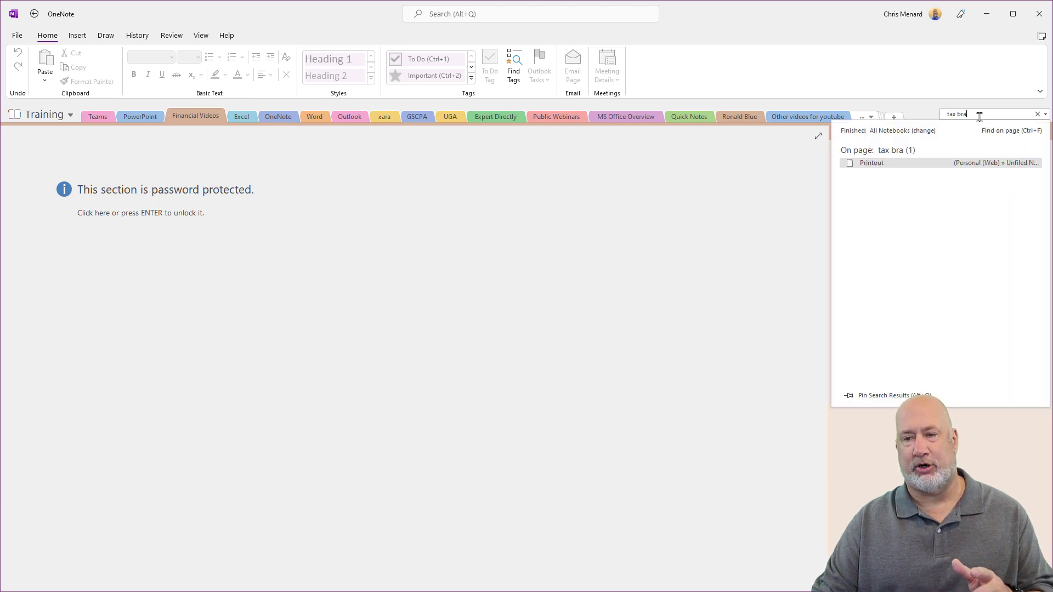
Unlock Financial Videos with its password, then review and dismiss the 'tax bra' results.
left_click(461, 262)
left_click(337, 284)
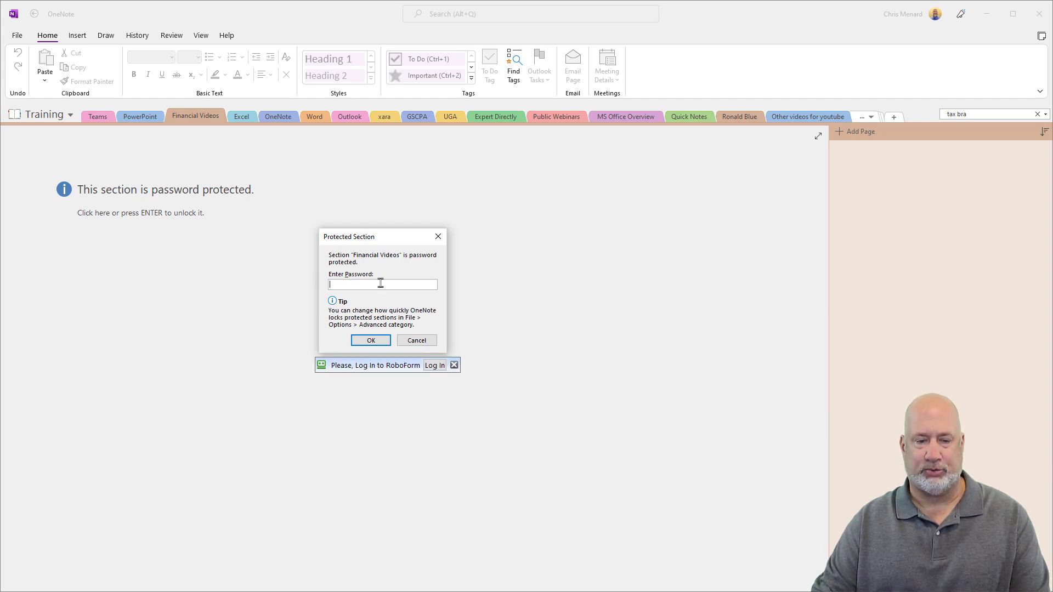
left_click(371, 341)
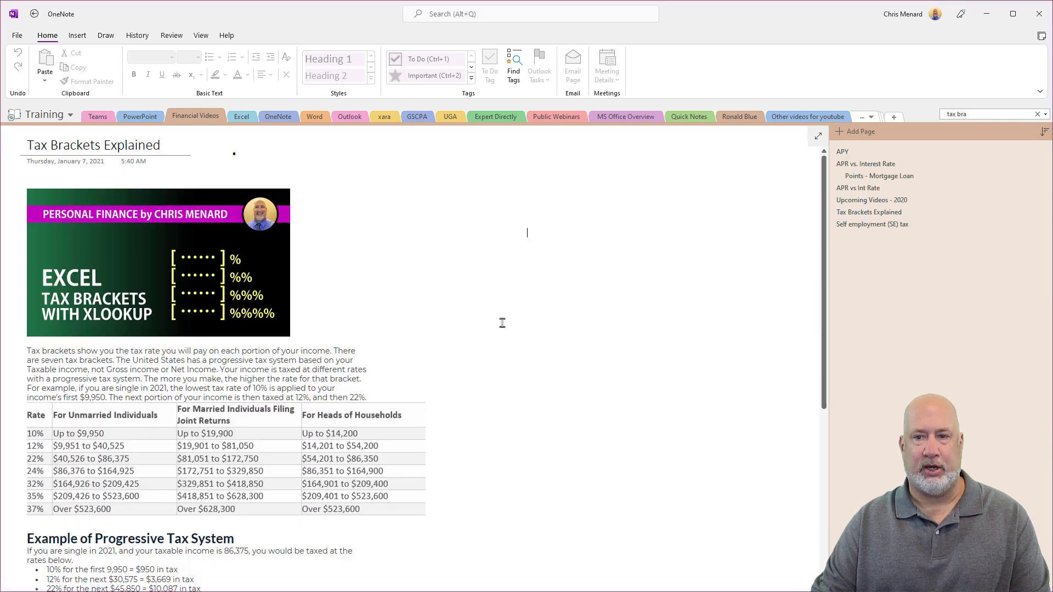
left_click(991, 114)
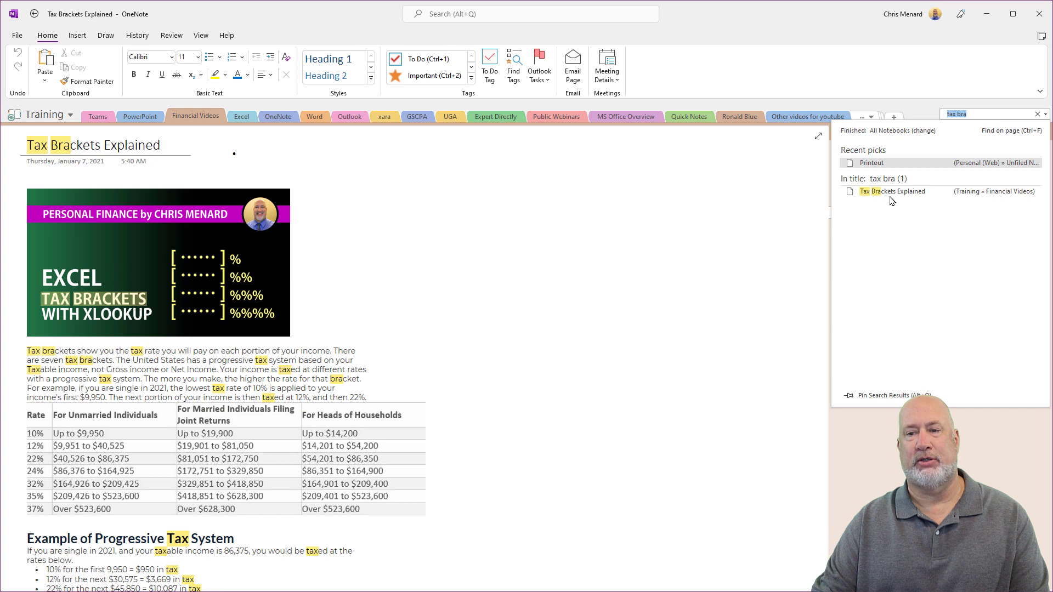
left_click(892, 192)
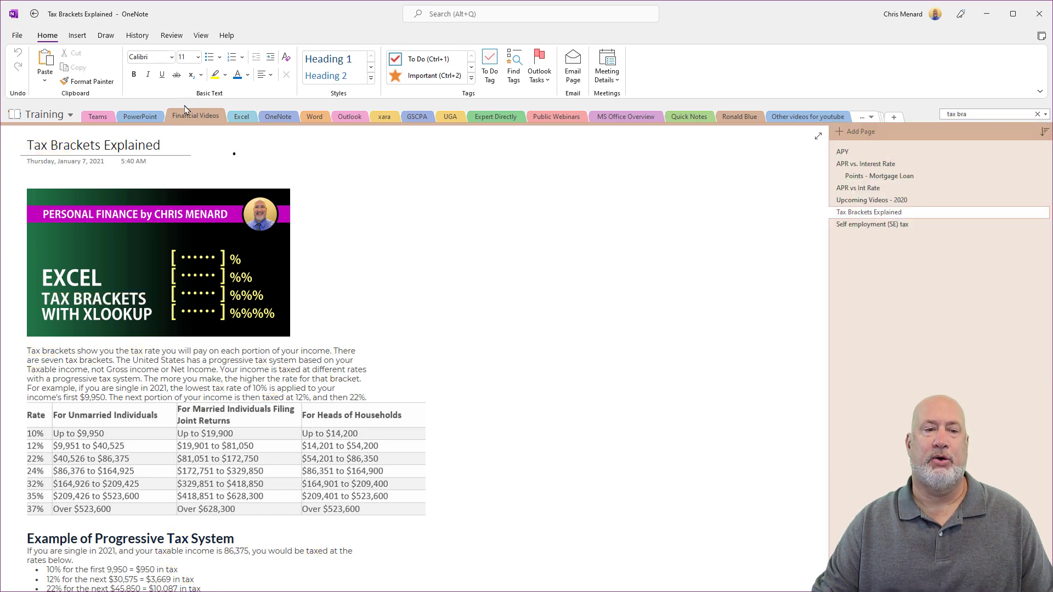
Remove the Financial Videos password via Password Protect This Section, then close the pane.
right_click(194, 119)
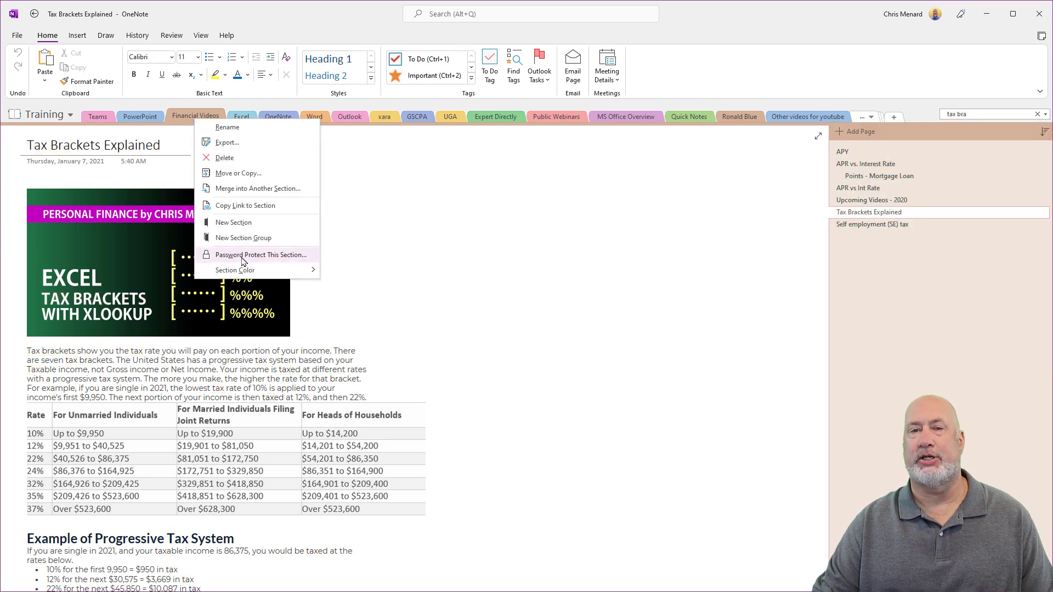
left_click(260, 254)
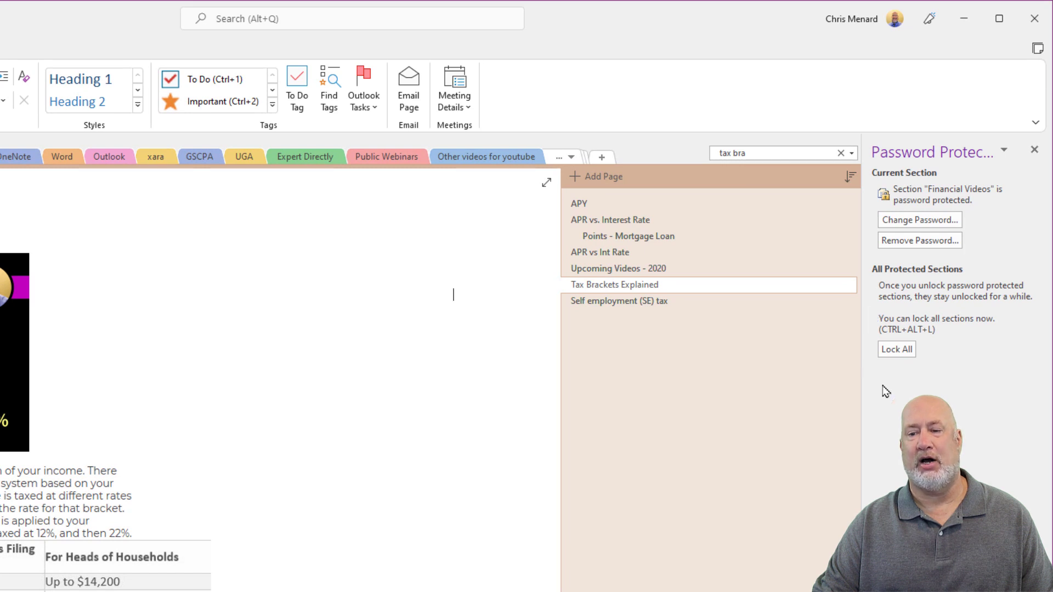
left_click(920, 241)
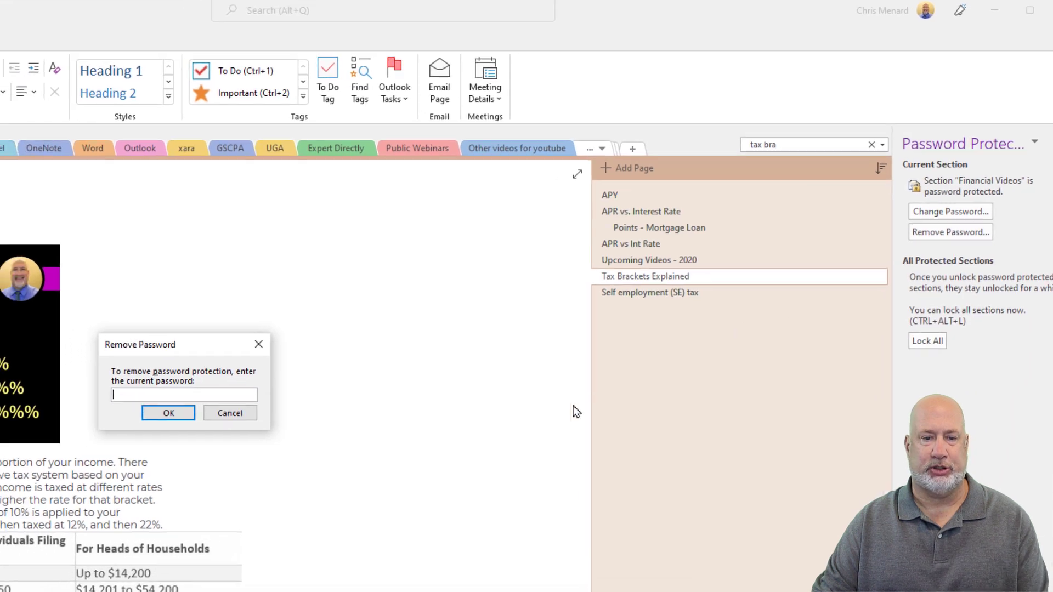
type("•••")
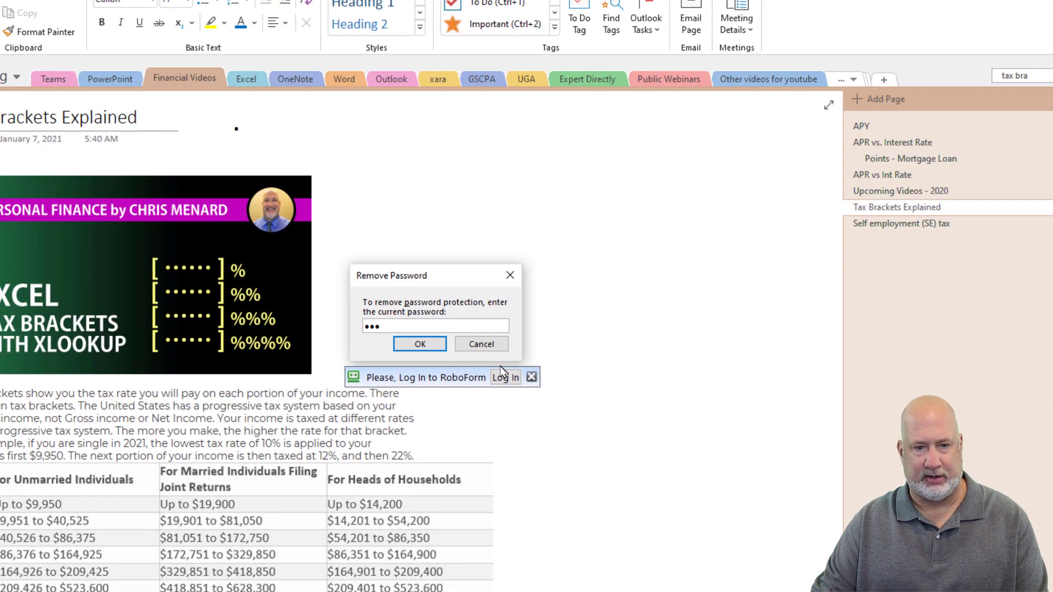
left_click(420, 344)
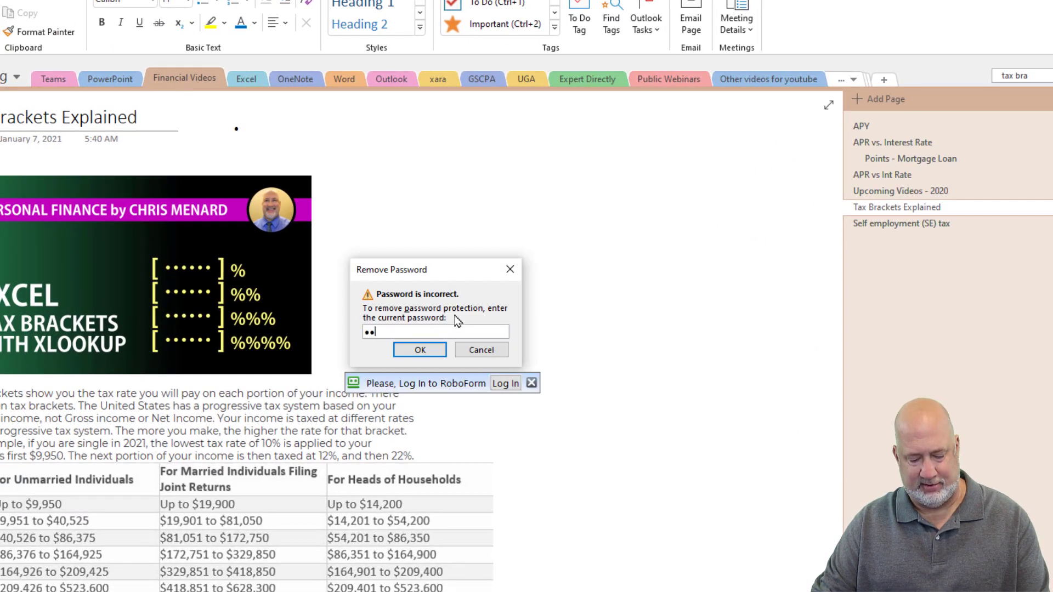
key("BackSpace")
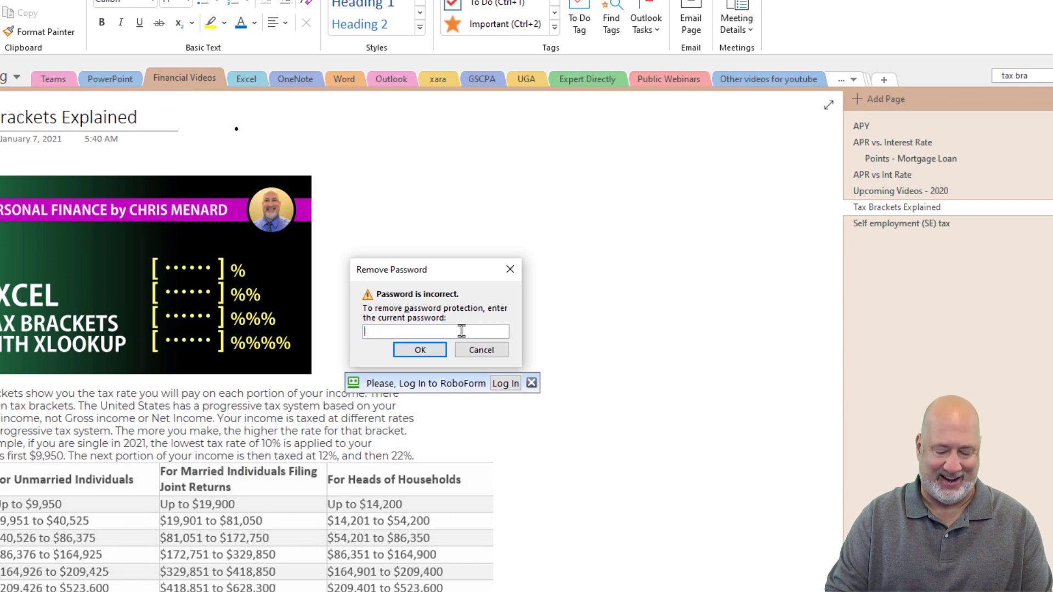
key("Escape")
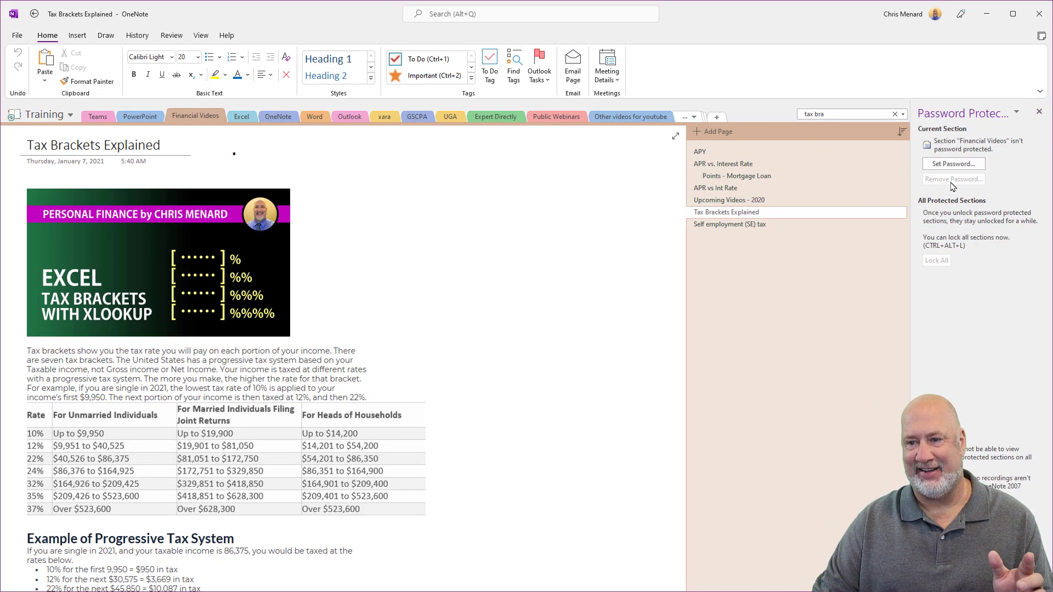
left_click(1041, 113)
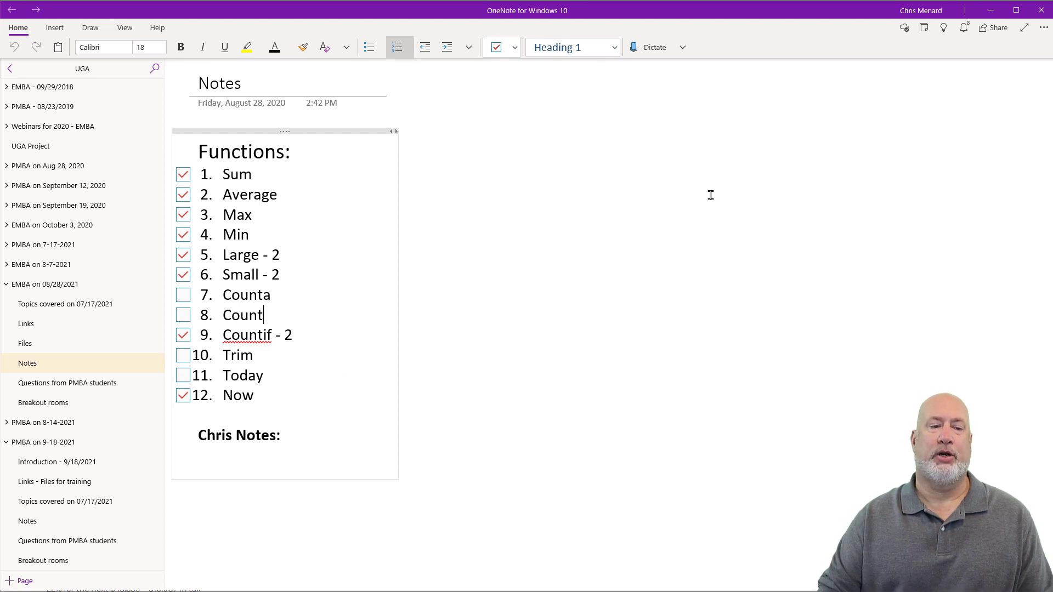
Expand the notebook and section lists and open the UGA section's context menu.
left_click(9, 70)
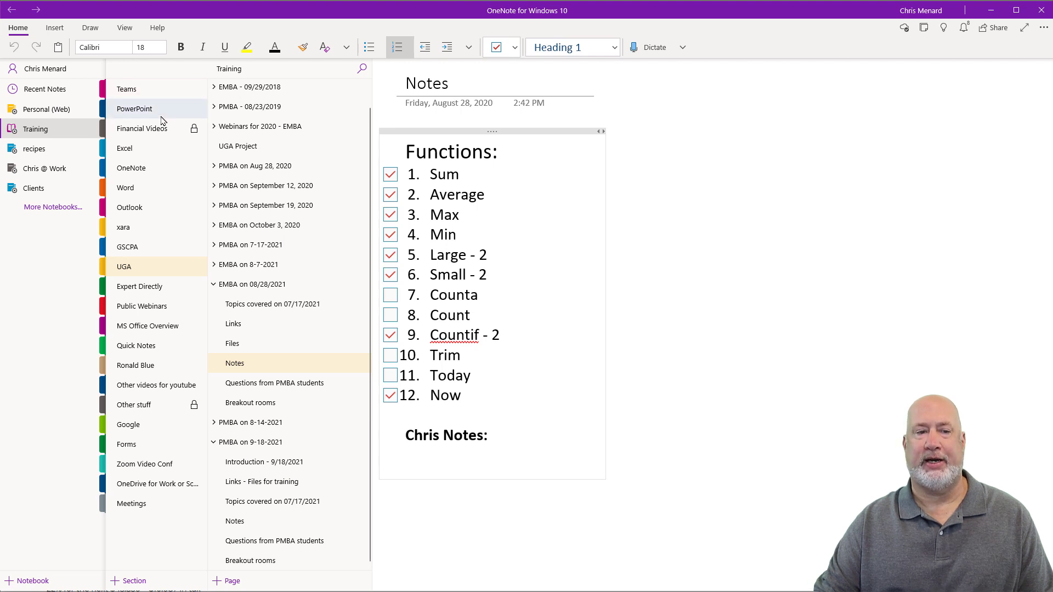
left_click(156, 267)
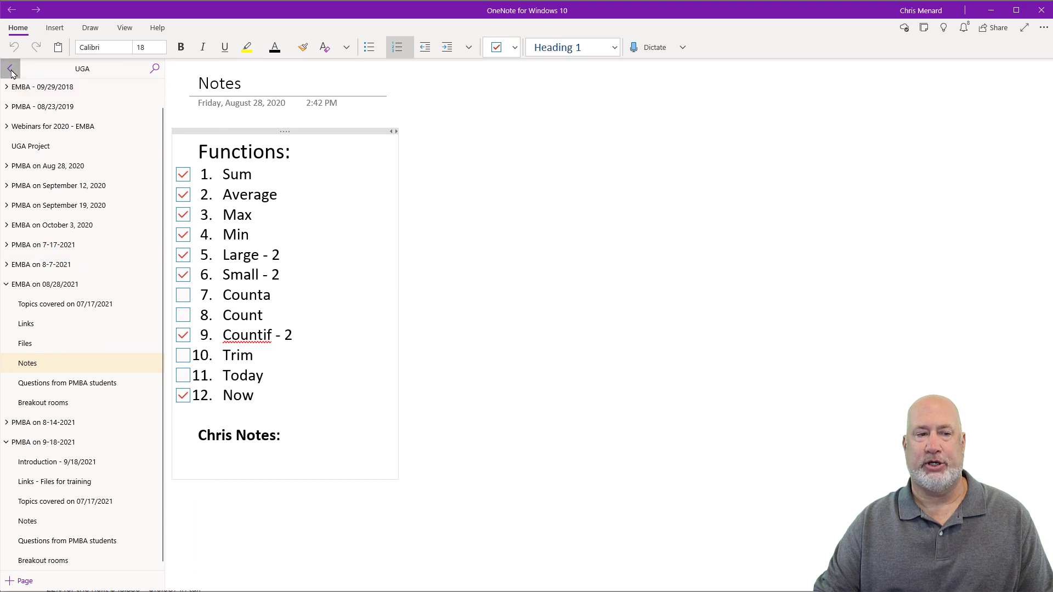
left_click(12, 71)
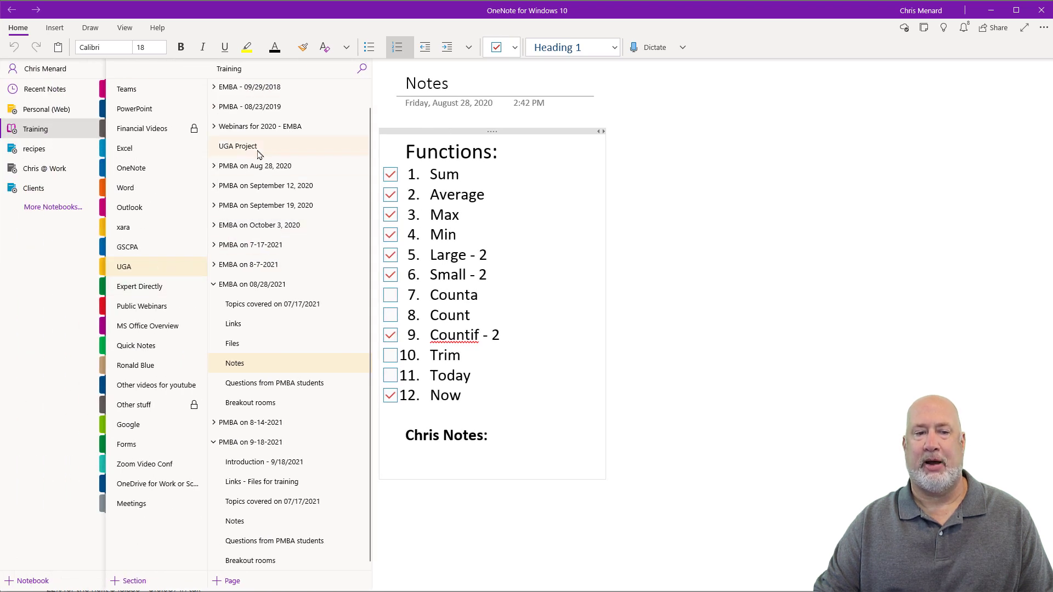
right_click(155, 268)
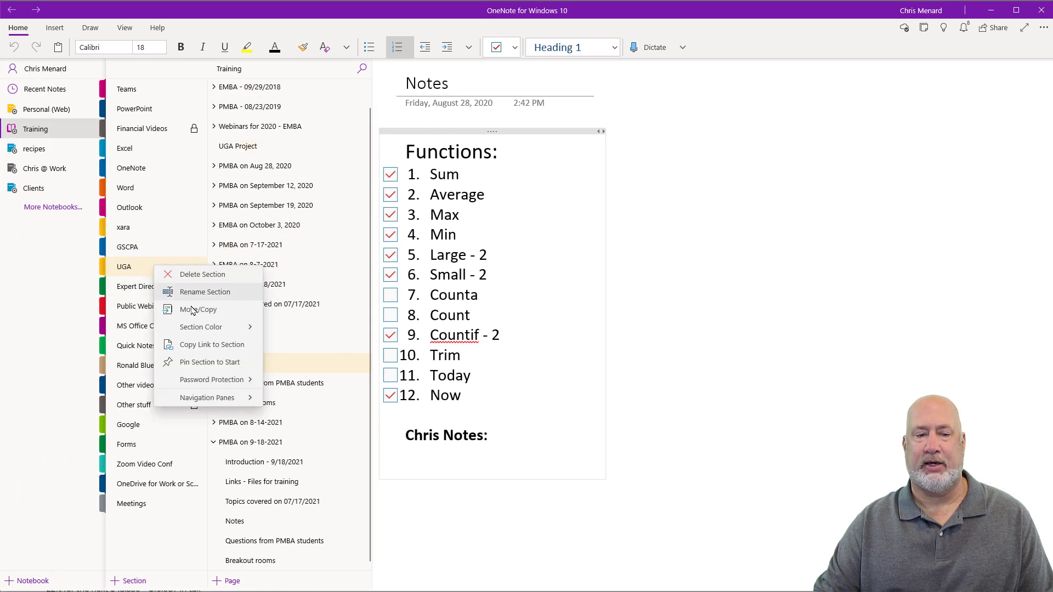